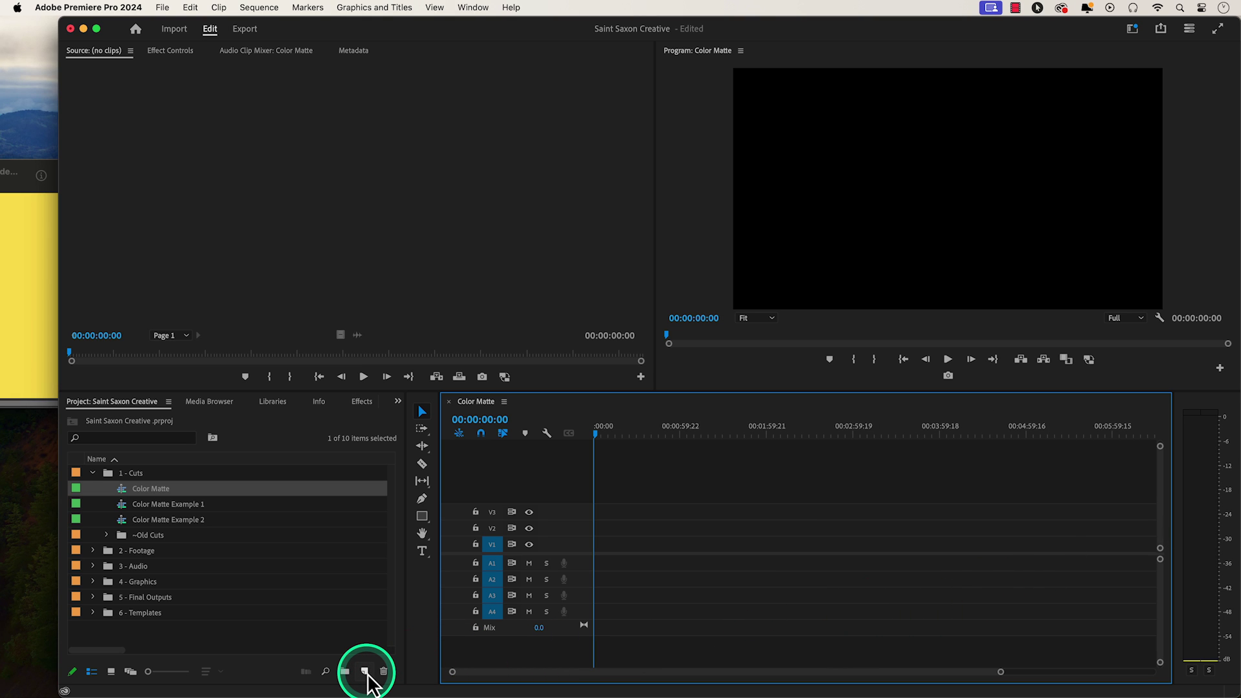
Create a new Color Matte from the Project panel, accepting 1920×1080 at 23.976 fps
click(365, 672)
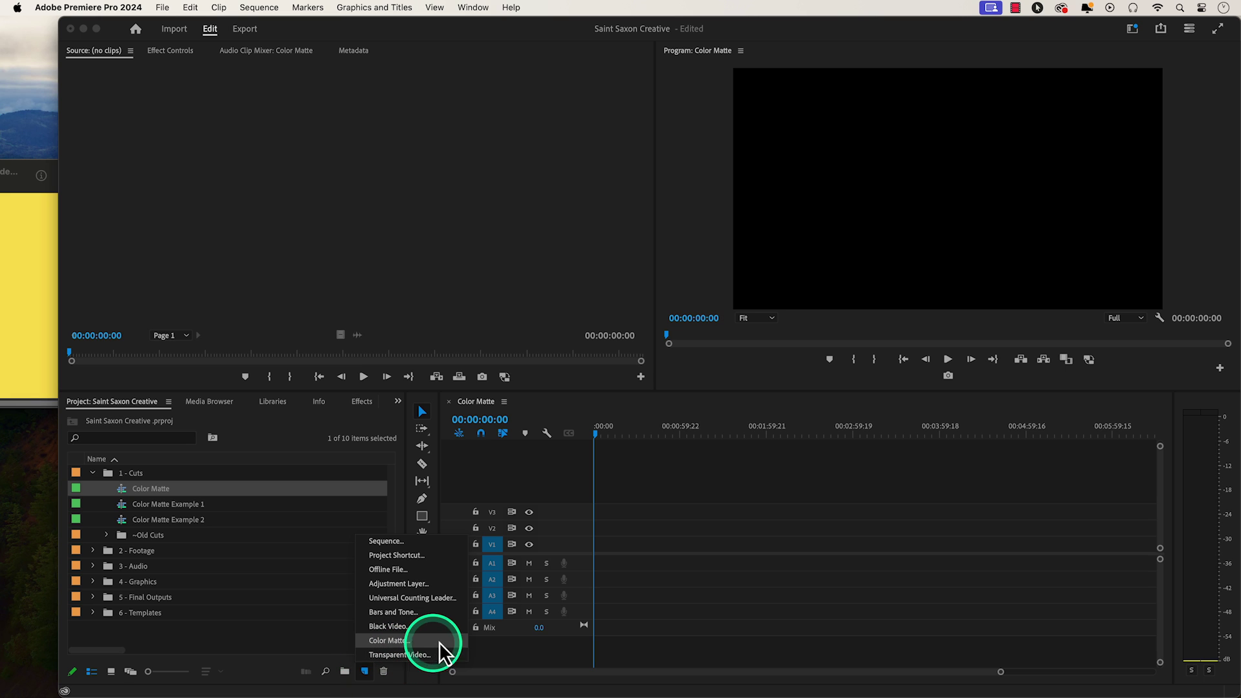
click(390, 640)
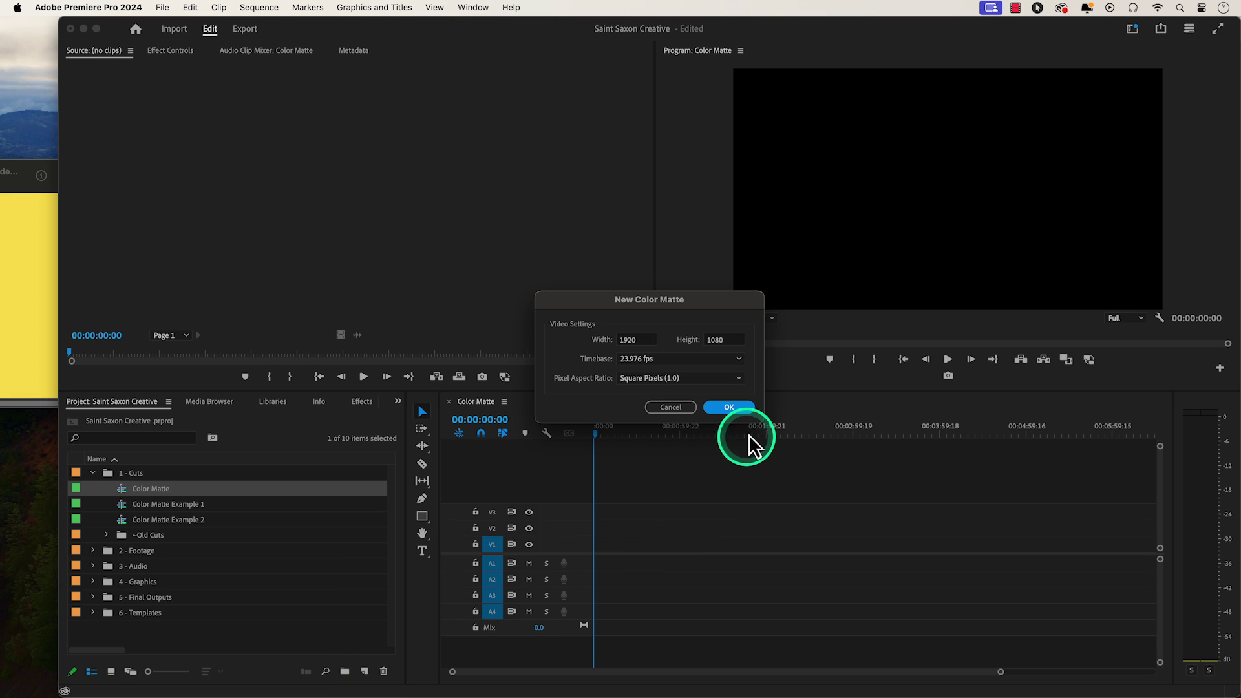
click(729, 407)
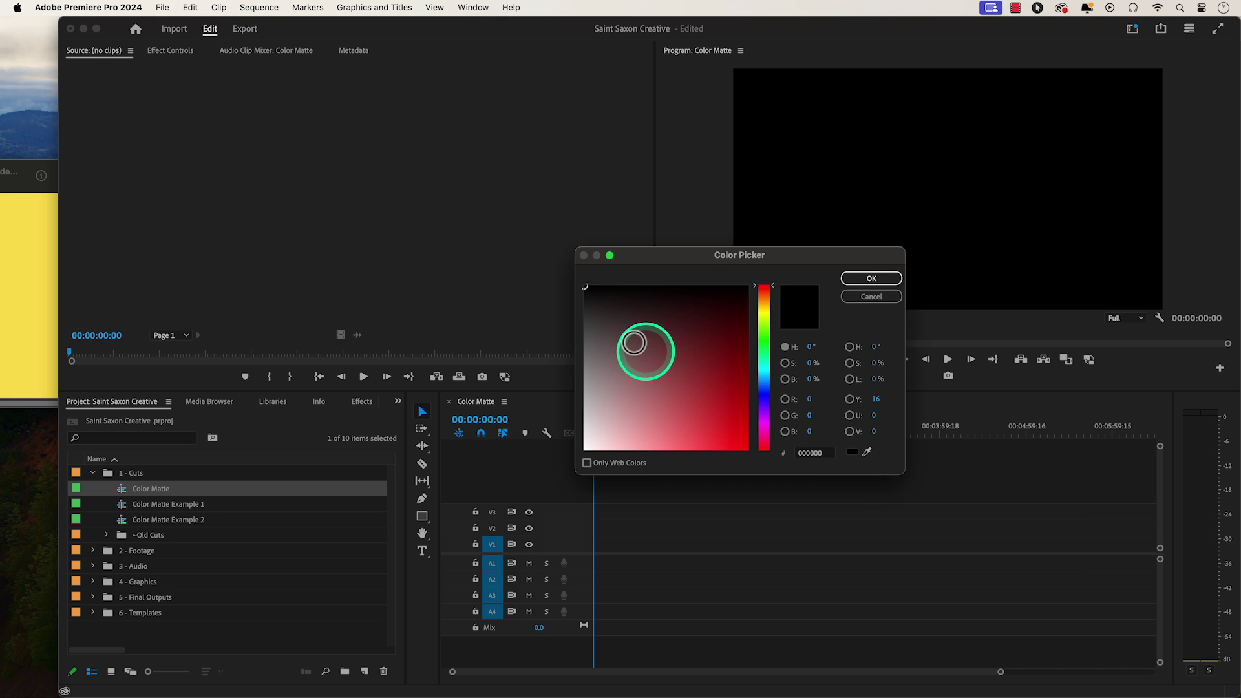
Sample the yellow #F9D845 from the reference image as the matte colour and confirm it
mouse_move(594, 290)
mouse_down()
mouse_move(666, 321)
mouse_move(722, 410)
mouse_up()
mouse_move(779, 289)
mouse_down()
mouse_move(777, 396)
mouse_move(779, 285)
mouse_move(773, 391)
mouse_move(718, 413)
mouse_move(666, 410)
mouse_move(671, 313)
mouse_move(704, 297)
mouse_move(735, 315)
mouse_move(727, 414)
mouse_move(713, 424)
mouse_up()
click(722, 410)
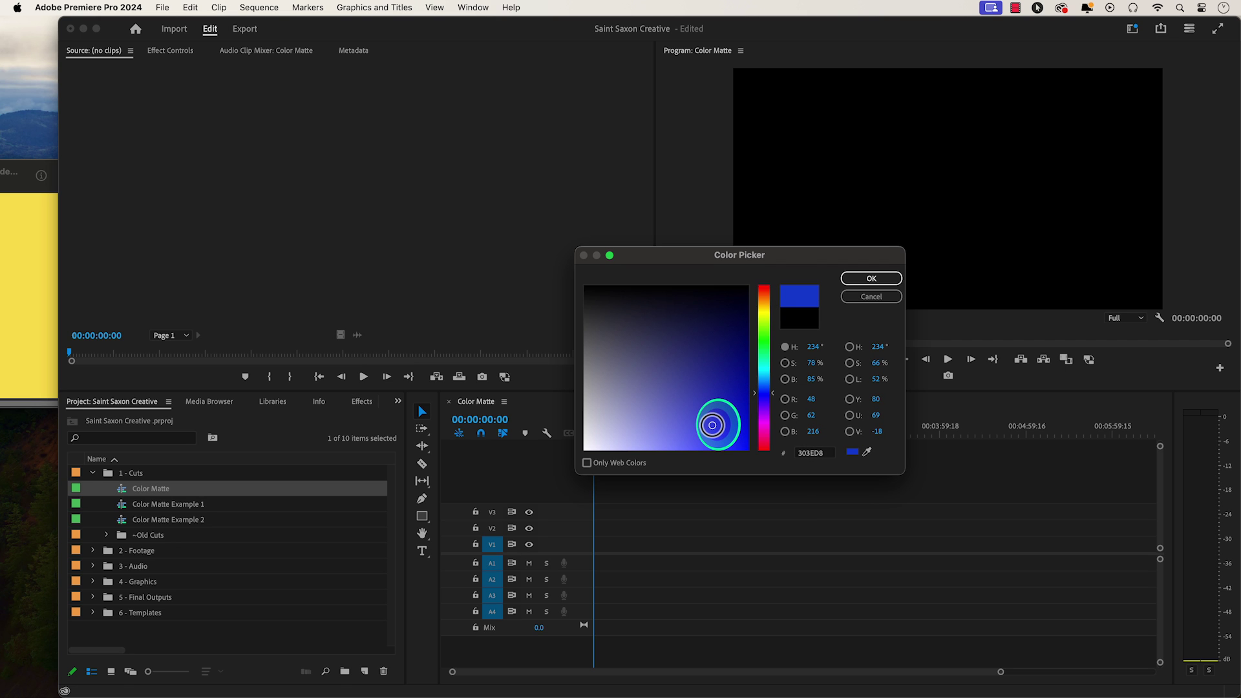
double_click(820, 454)
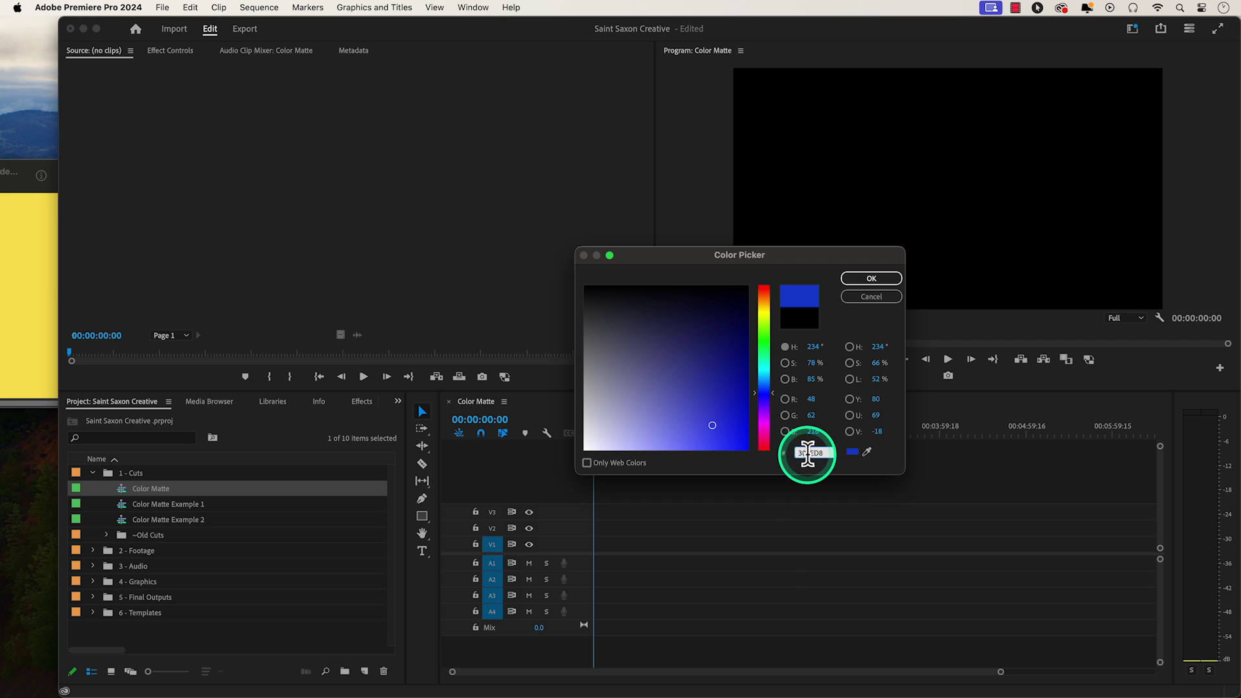
click(868, 453)
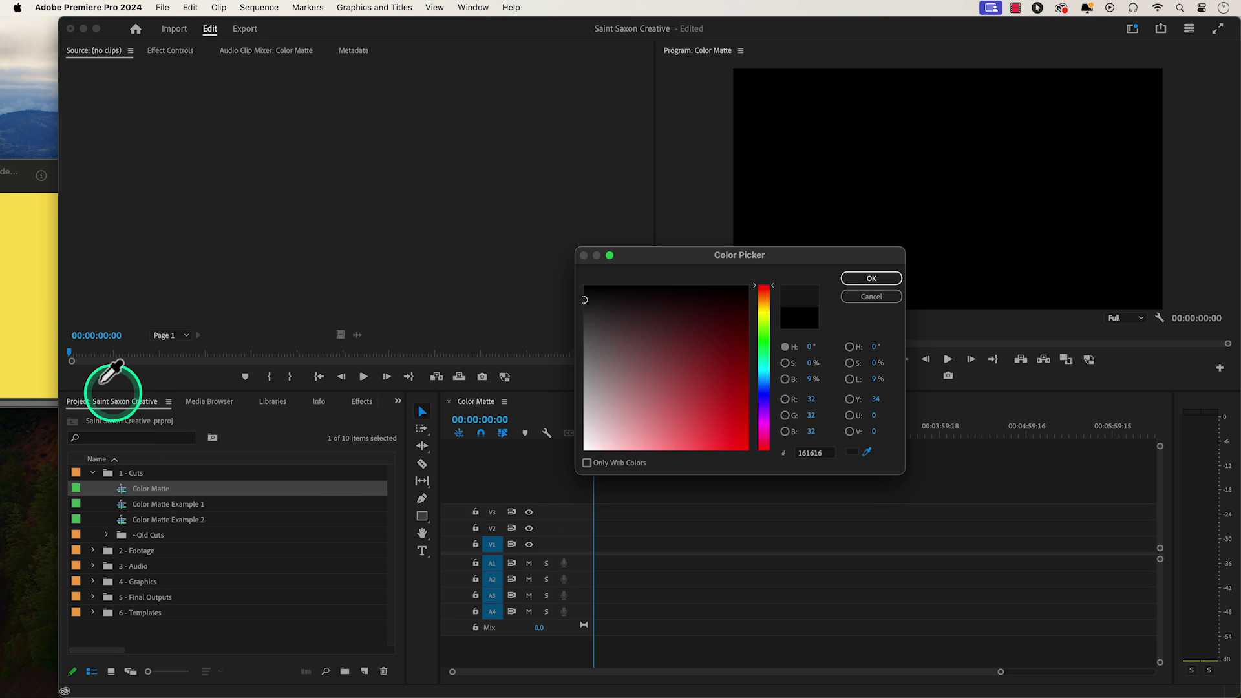
click(28, 336)
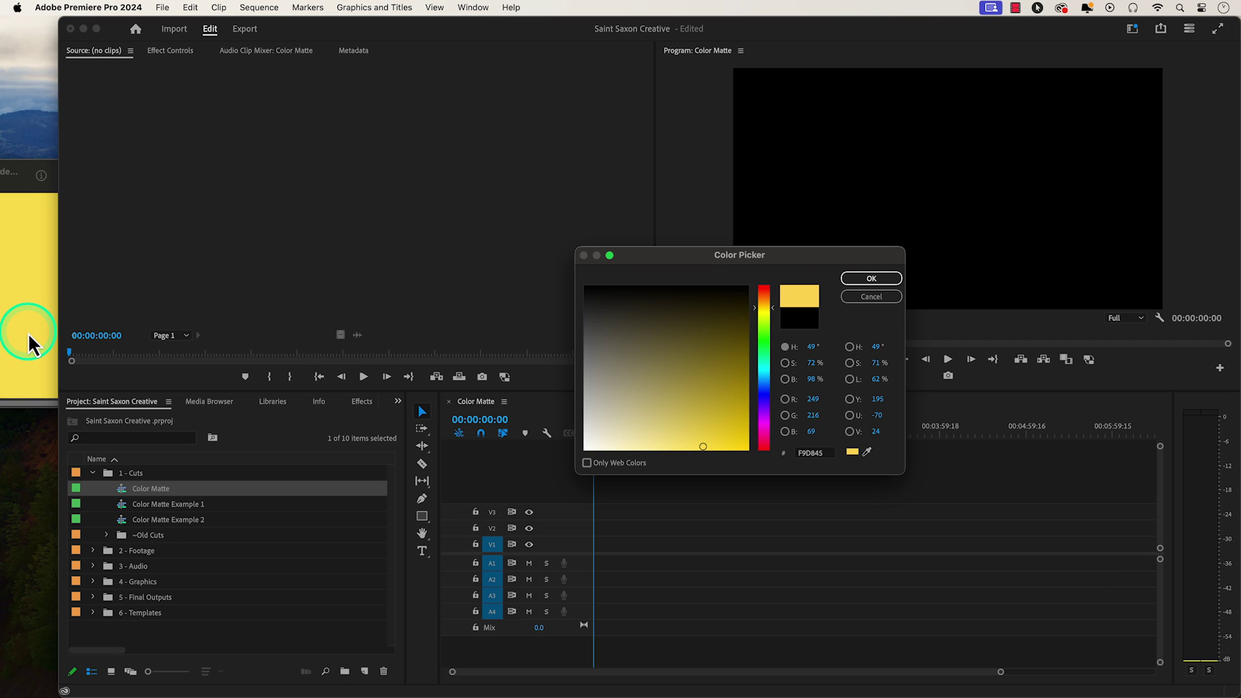
click(863, 282)
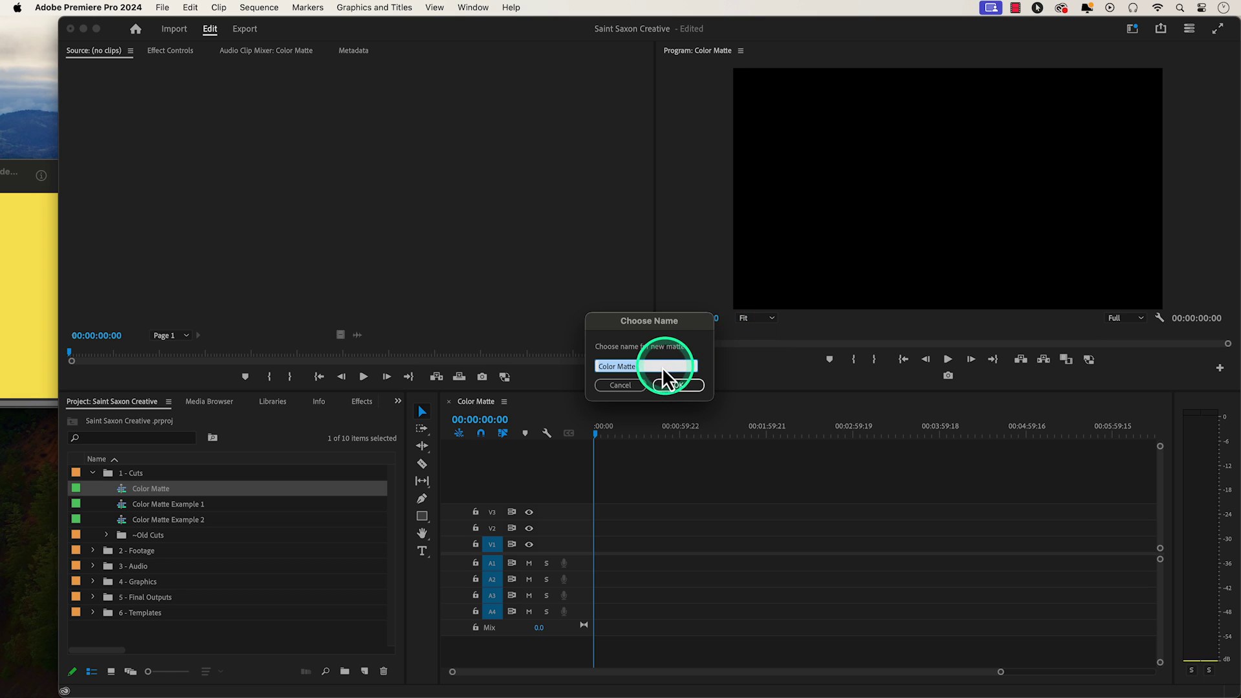
Append 'Yellow' to the default name so the matte is called 'Color Matte Yellow'
click(660, 367)
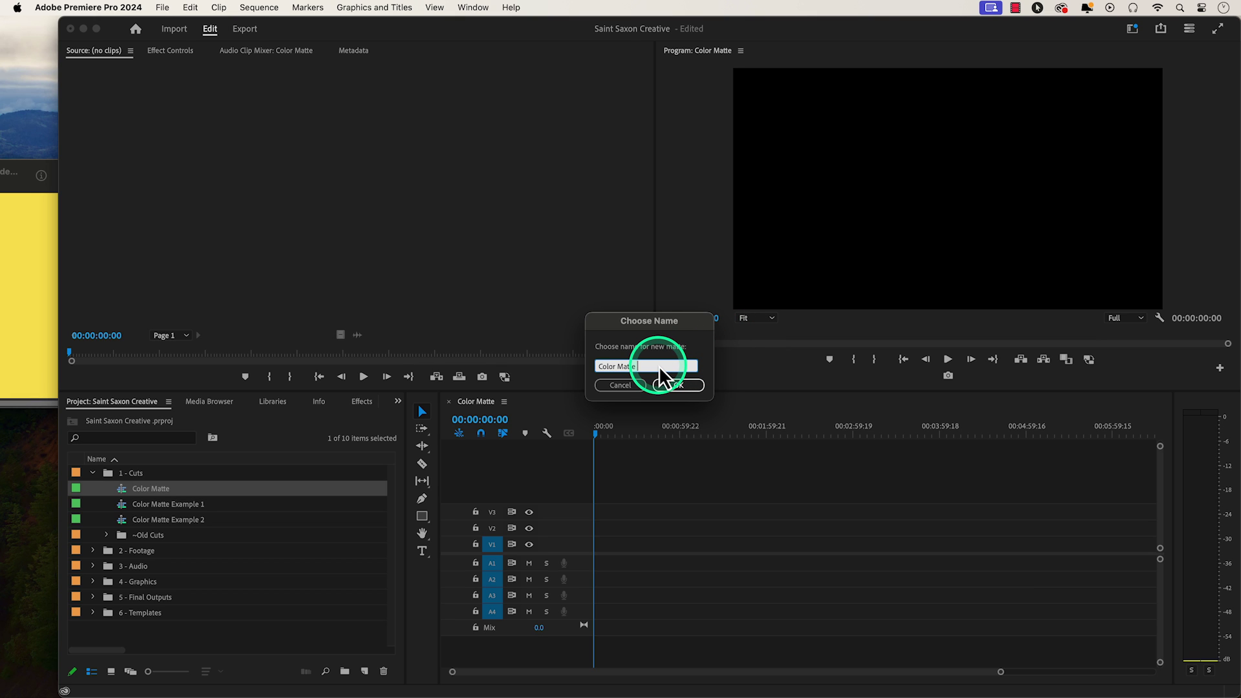
text(Yellow)
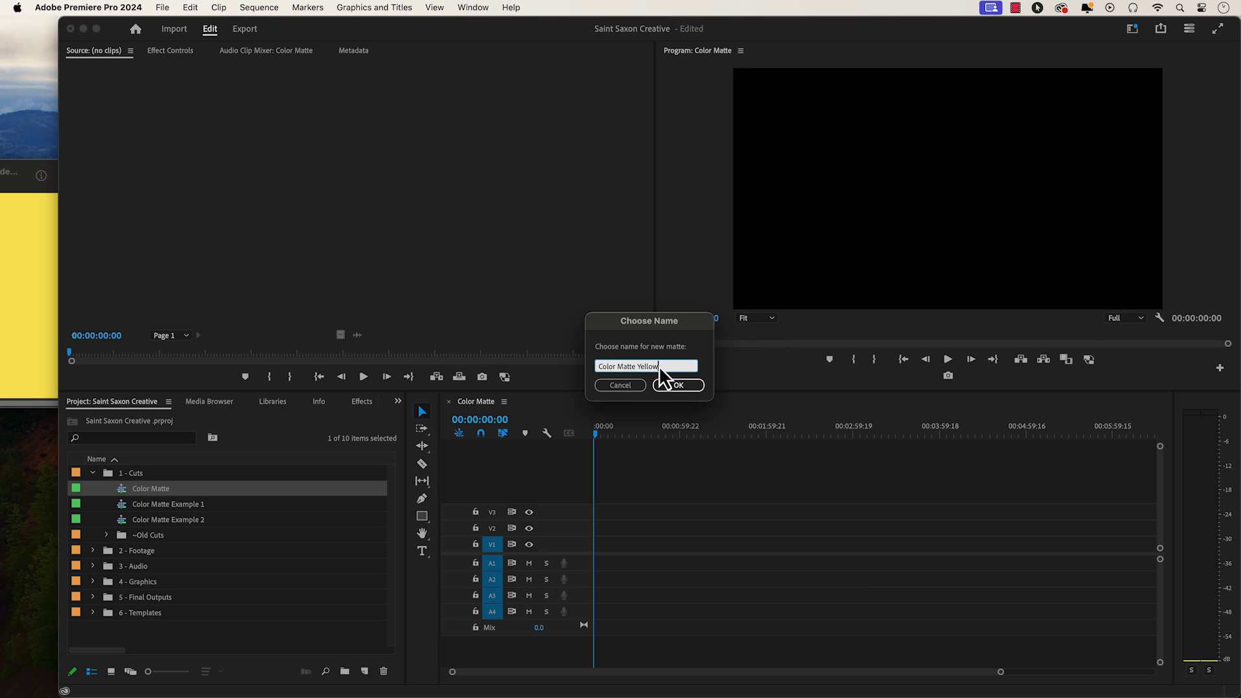
click(684, 386)
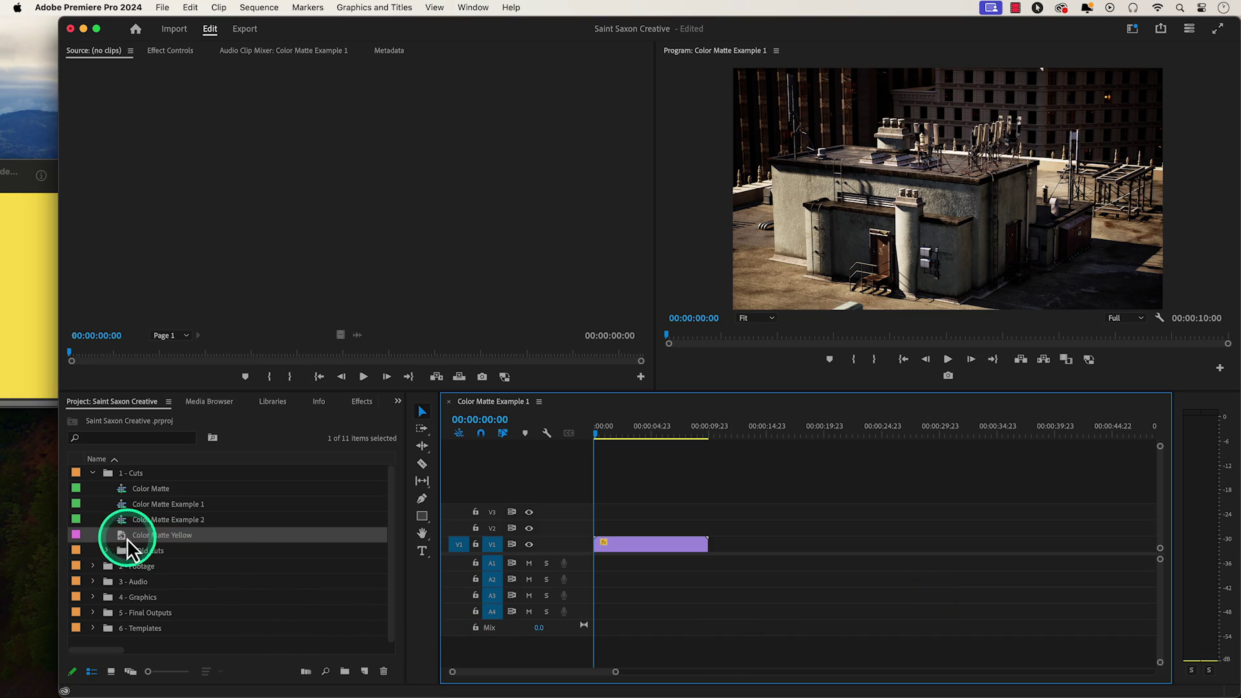
Place Color Matte Yellow on track V2 directly above the rooftop clip
drag(162, 536, 713, 528)
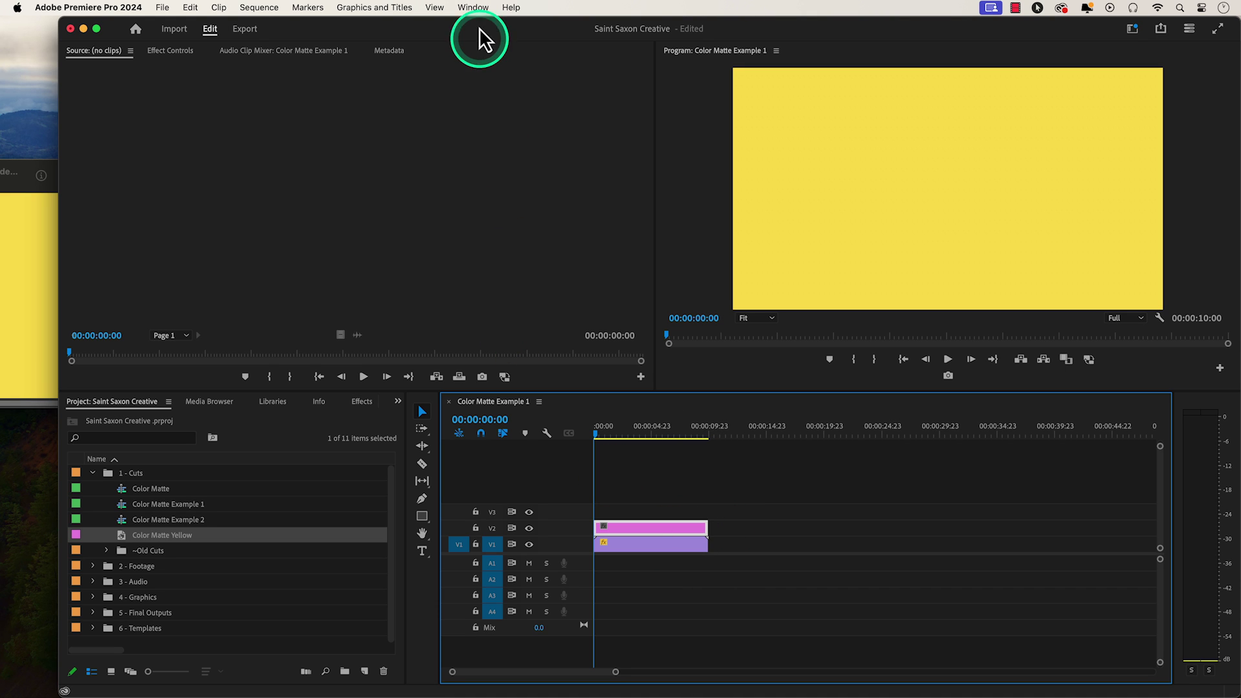
click(474, 7)
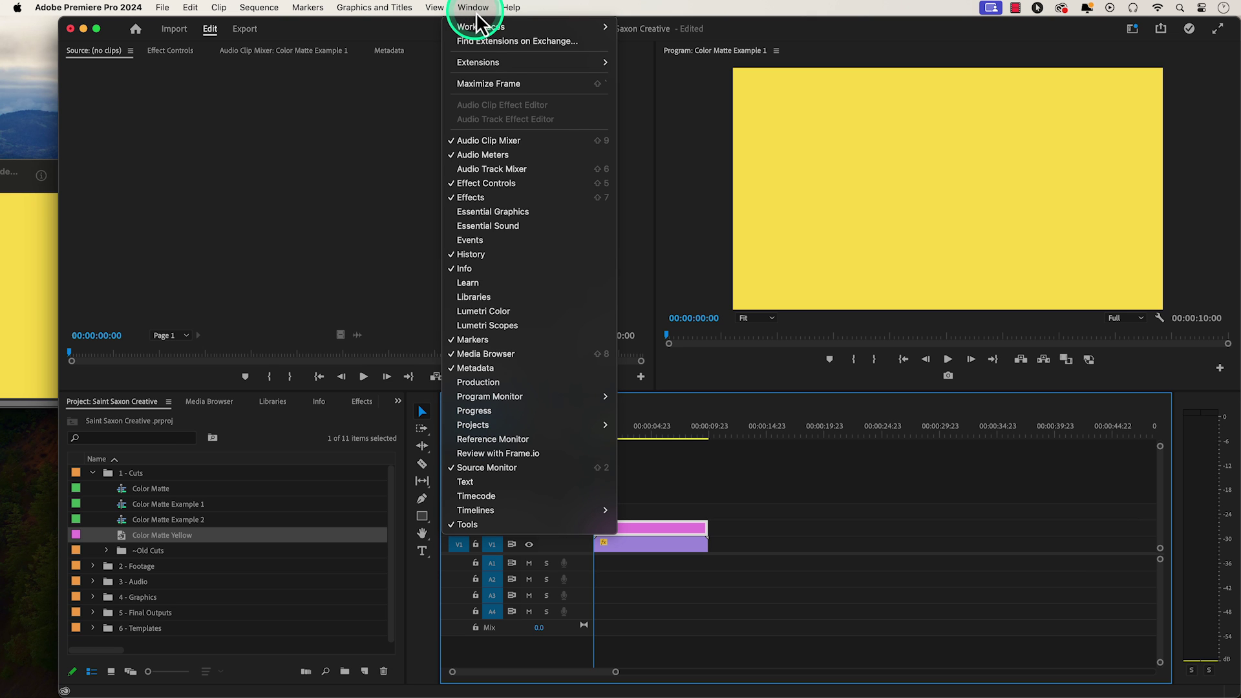
Show Effect Controls for Color Matte Yellow, revealing Opacity 100% and Blend Mode Normal
click(582, 184)
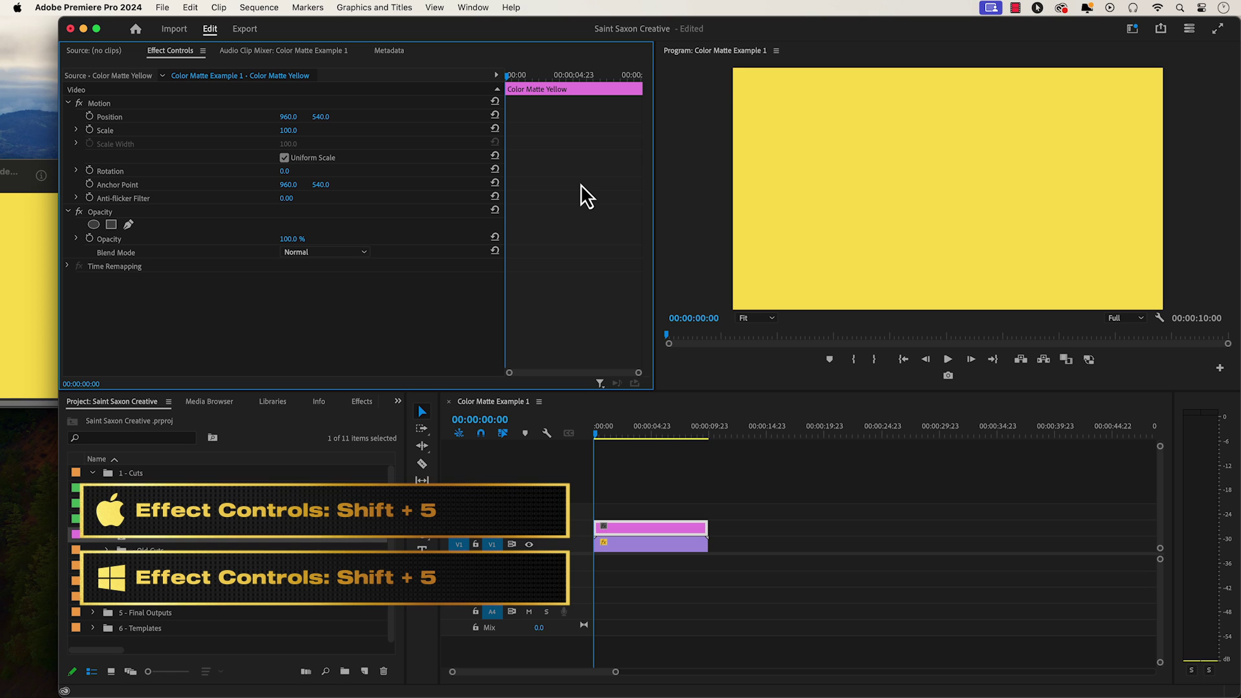
mouse_move(585, 194)
mouse_down()
mouse_move(216, 214)
mouse_move(302, 254)
mouse_up()
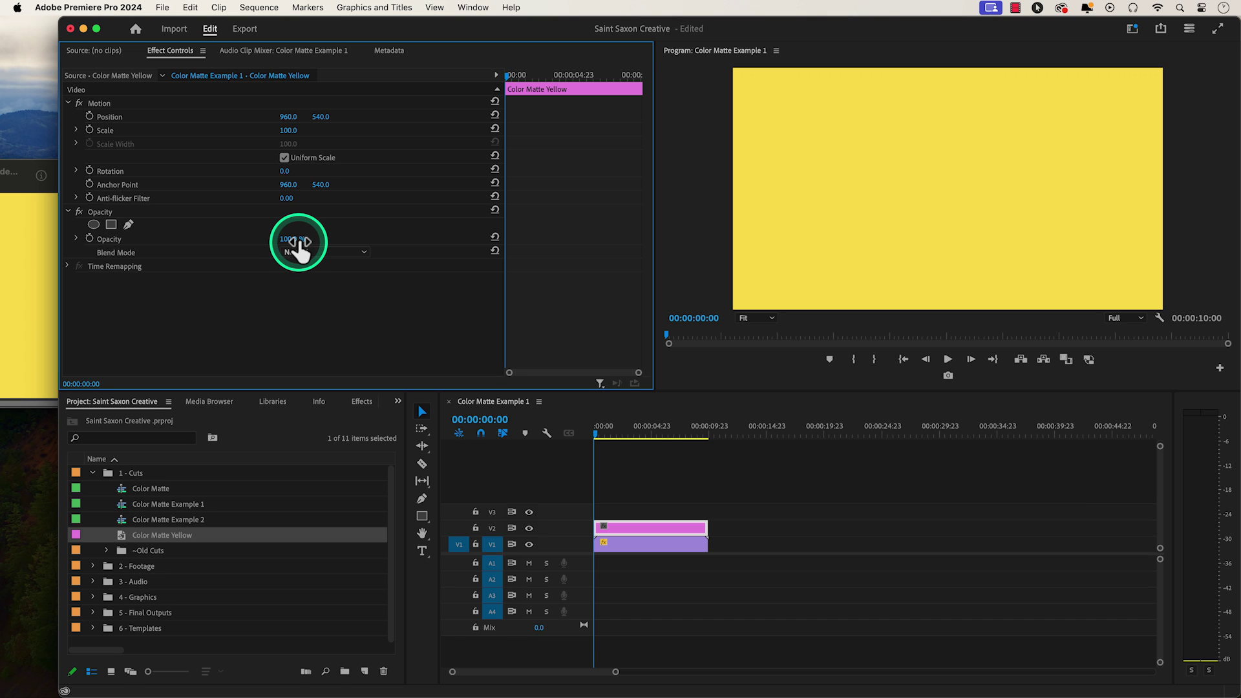
Try 0% and scrub the matte's opacity, then set it exactly to 1%
click(297, 239)
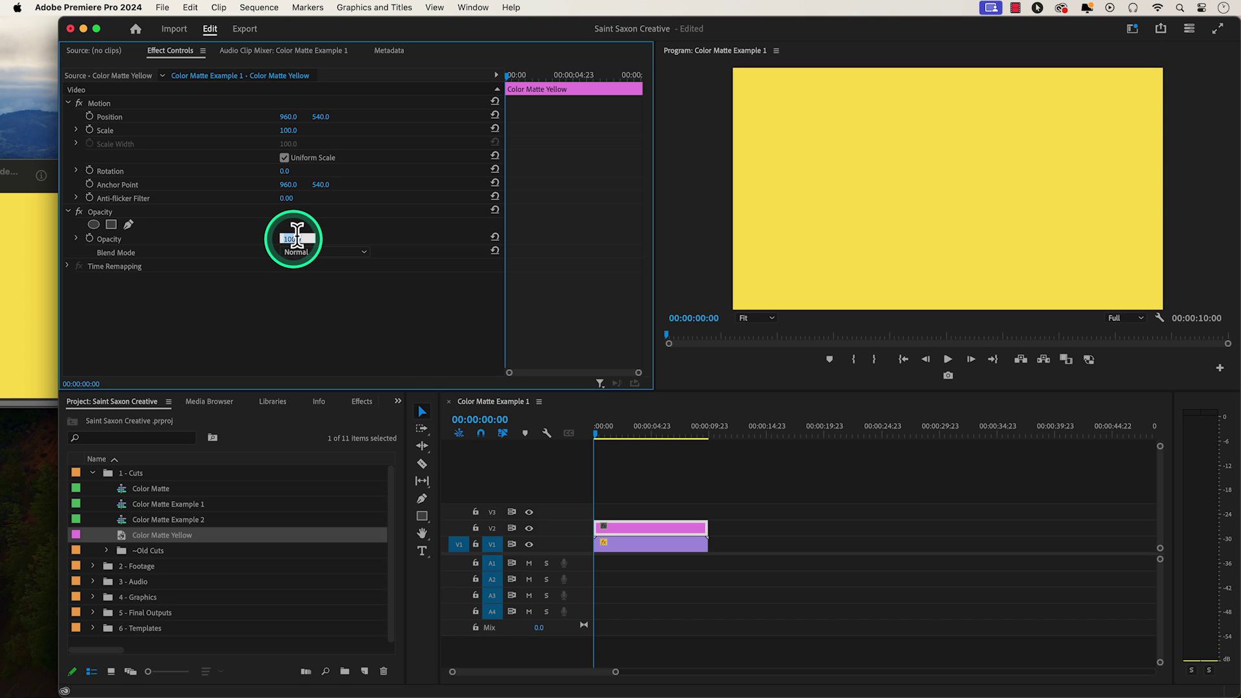
text(0)
key(Return)
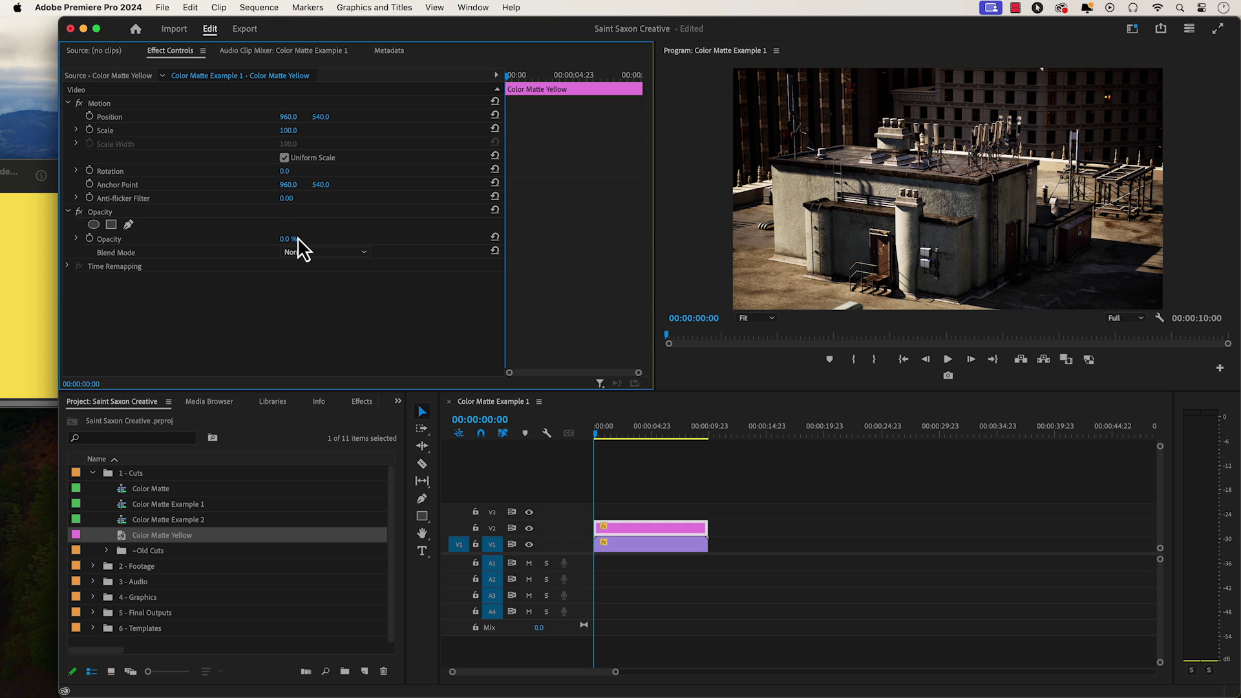
drag(297, 239, 294, 245)
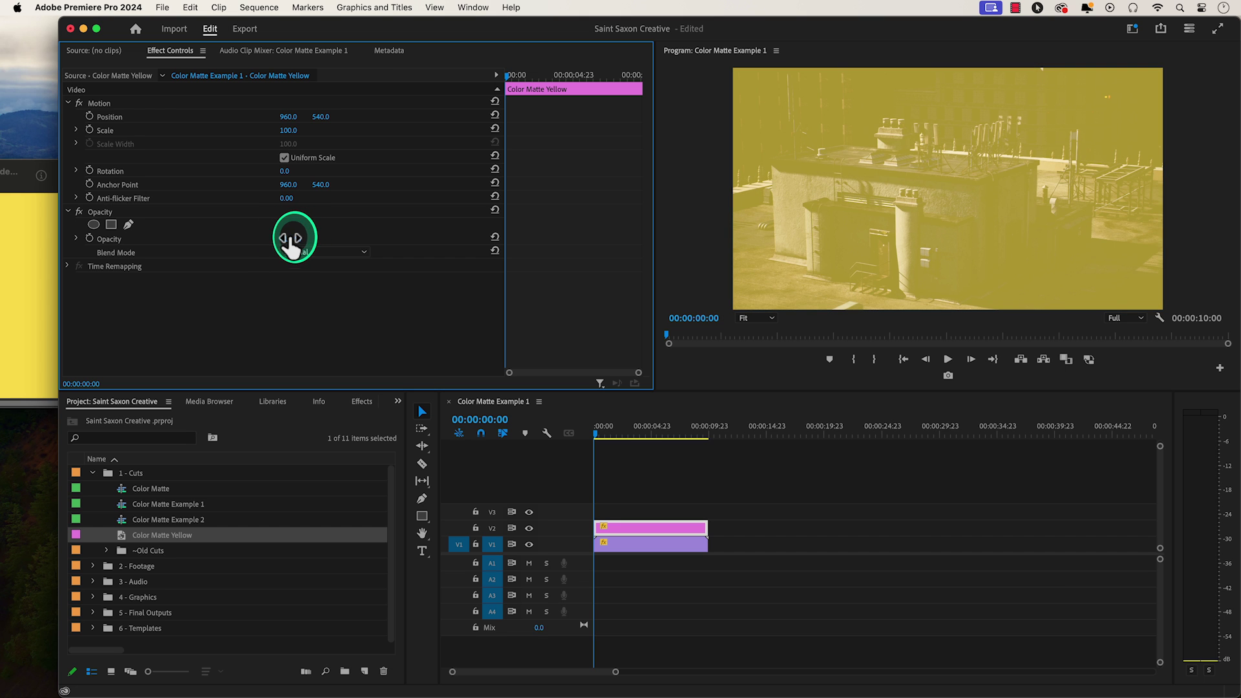
click(296, 239)
text(1)
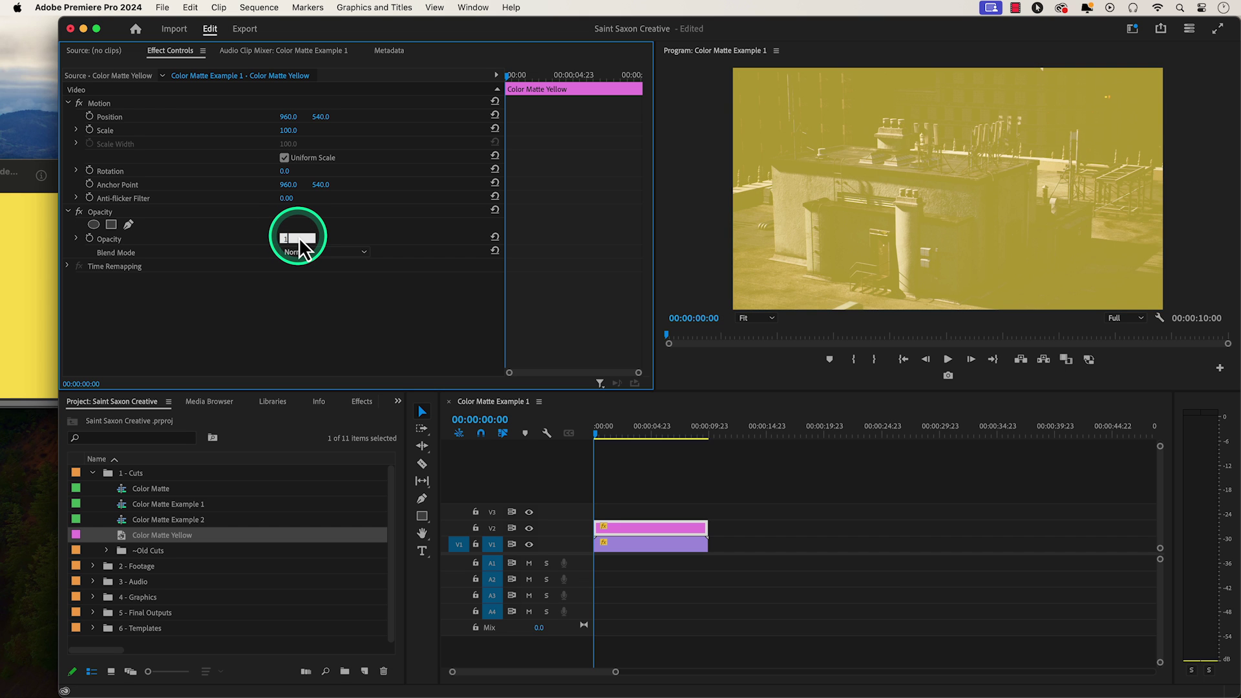
key(Return)
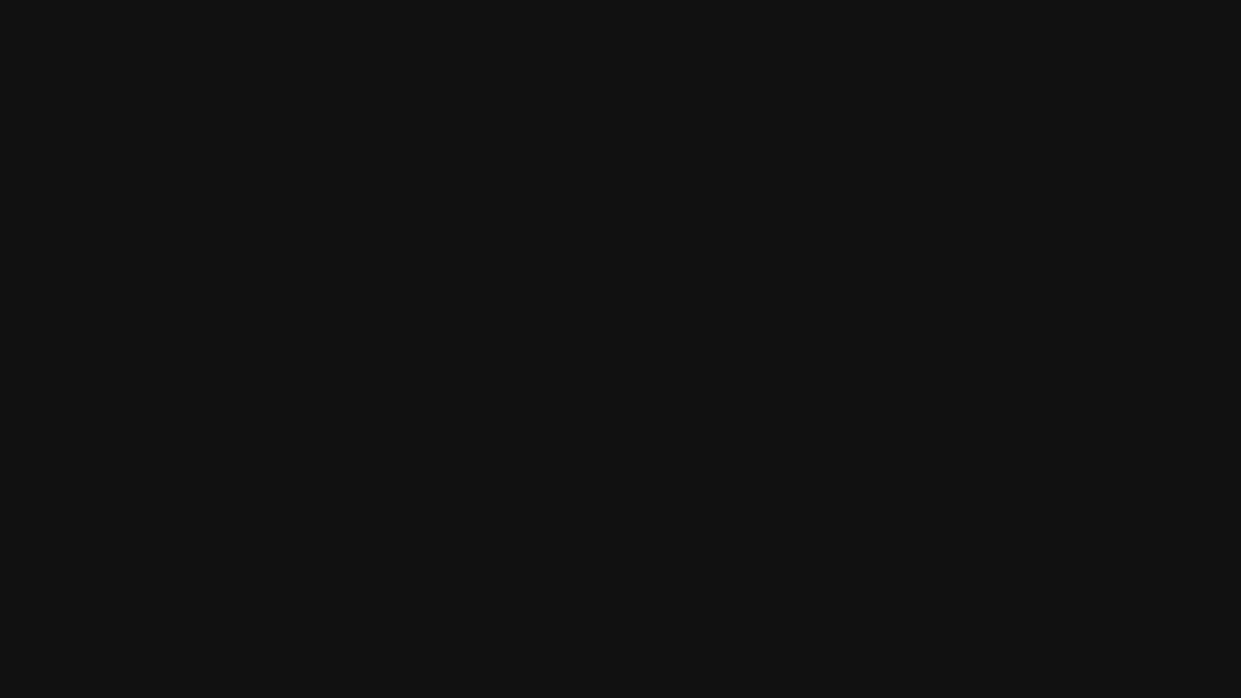
Select Color Matte Yellow in the 1 - Cuts bin and bring up its context menu
click(155, 541)
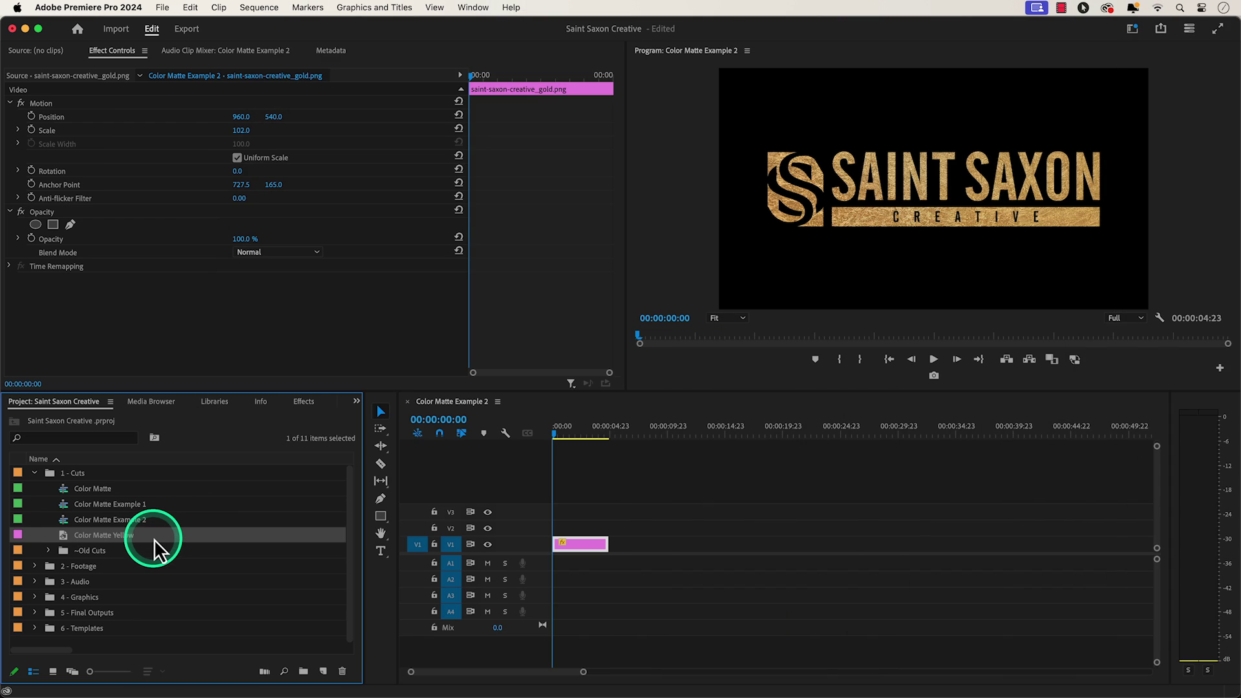
right_click(155, 542)
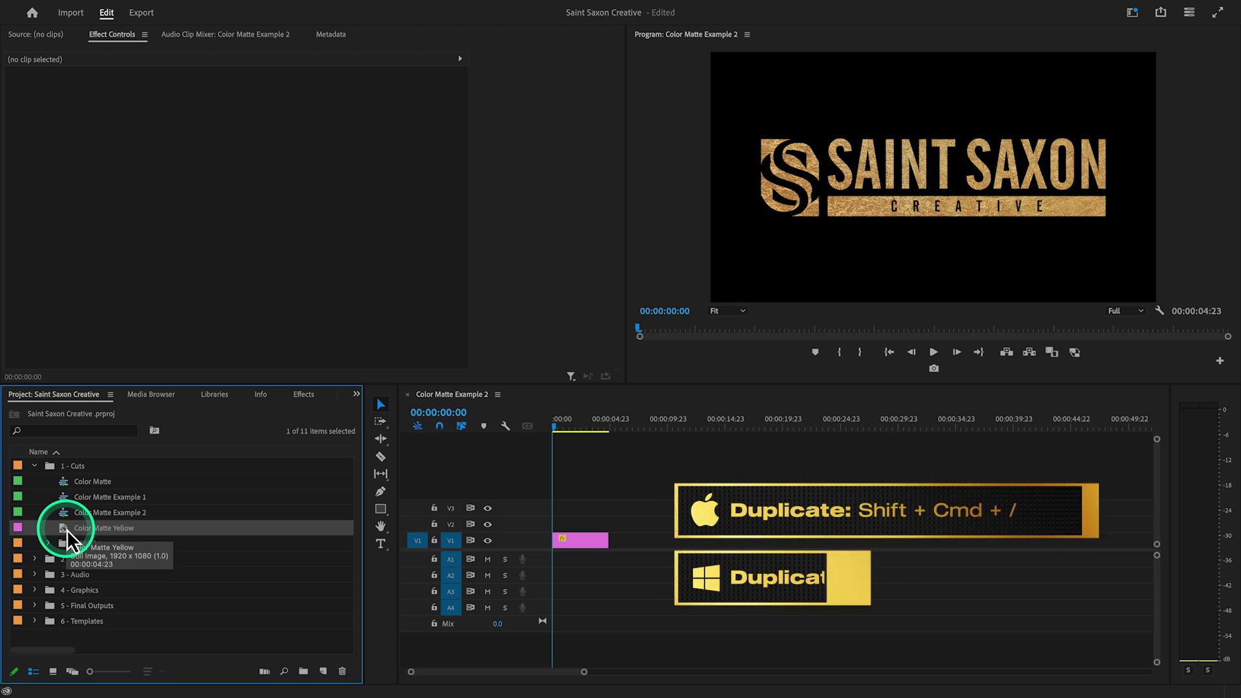
Duplicate Color Matte Yellow with Shift+Cmd+/ and rename the copy 'Color Matte White'
key(shift+super+slash)
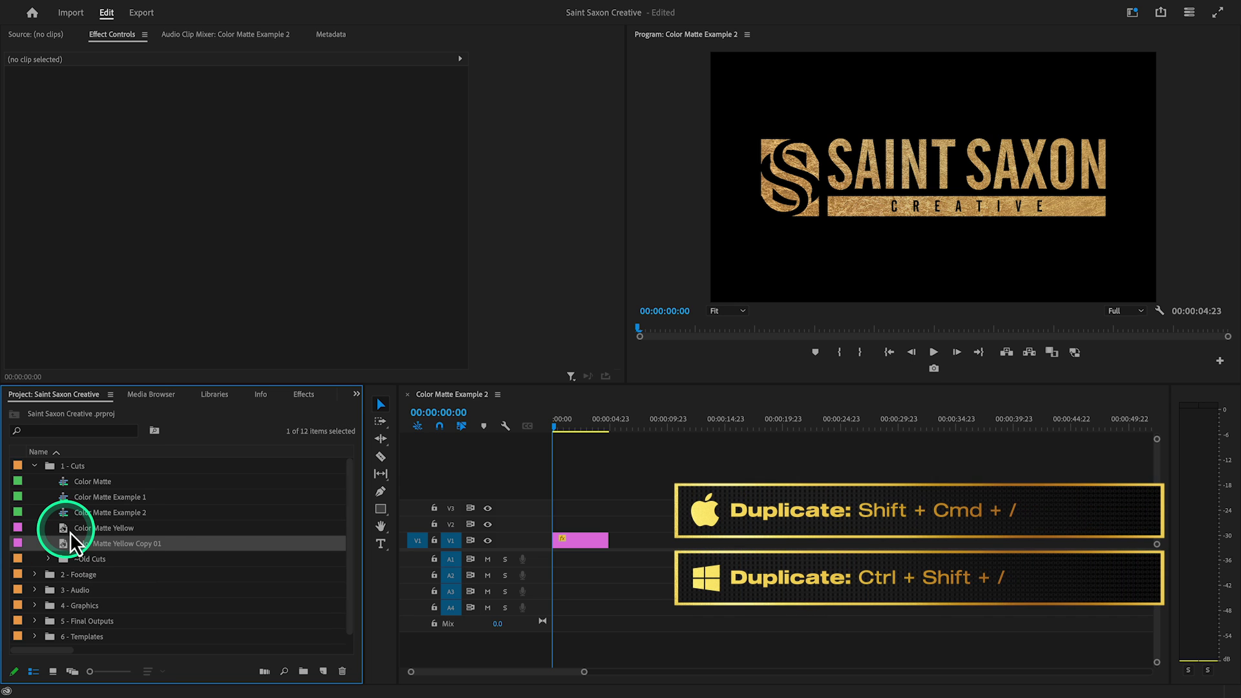
click(170, 545)
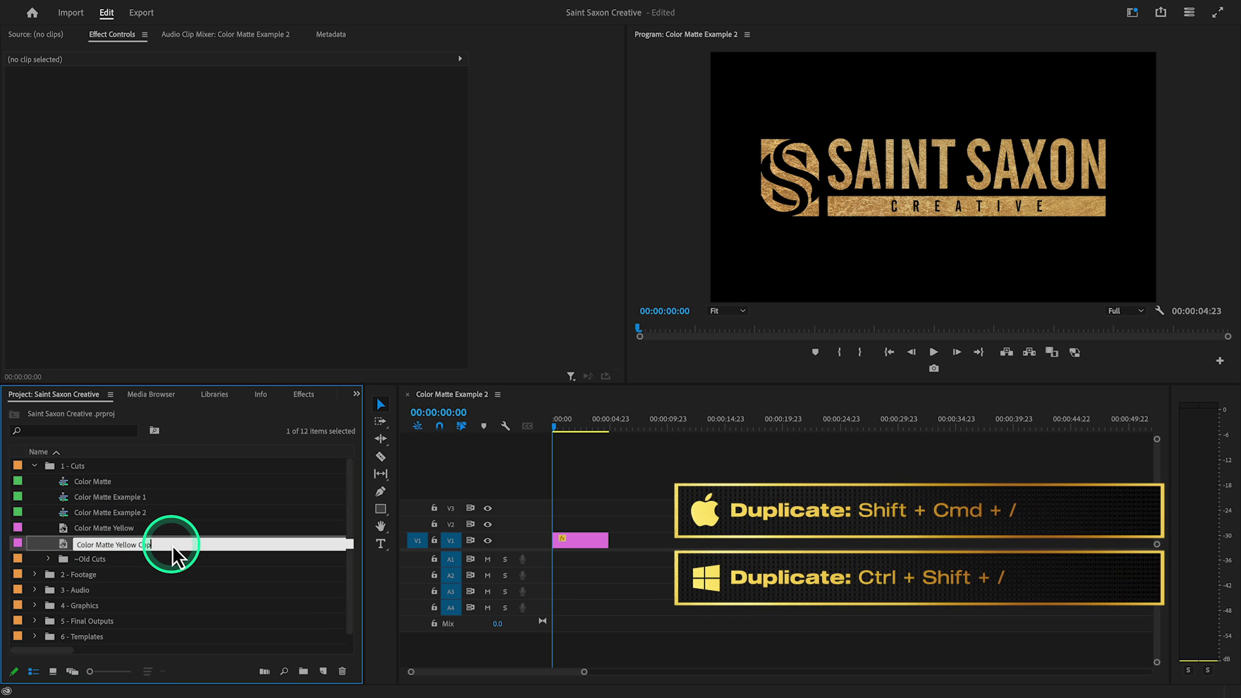
key(BackSpace)
key(BackSpace)
key(BackSpace)
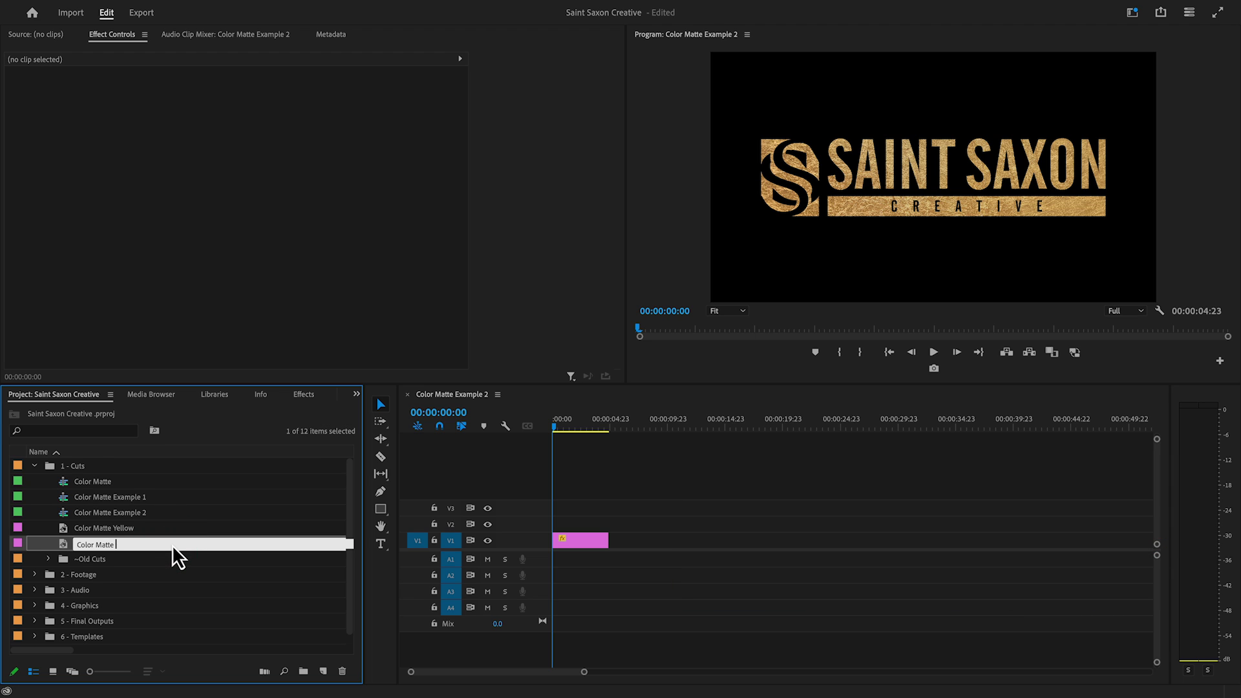
text(White)
key(Return)
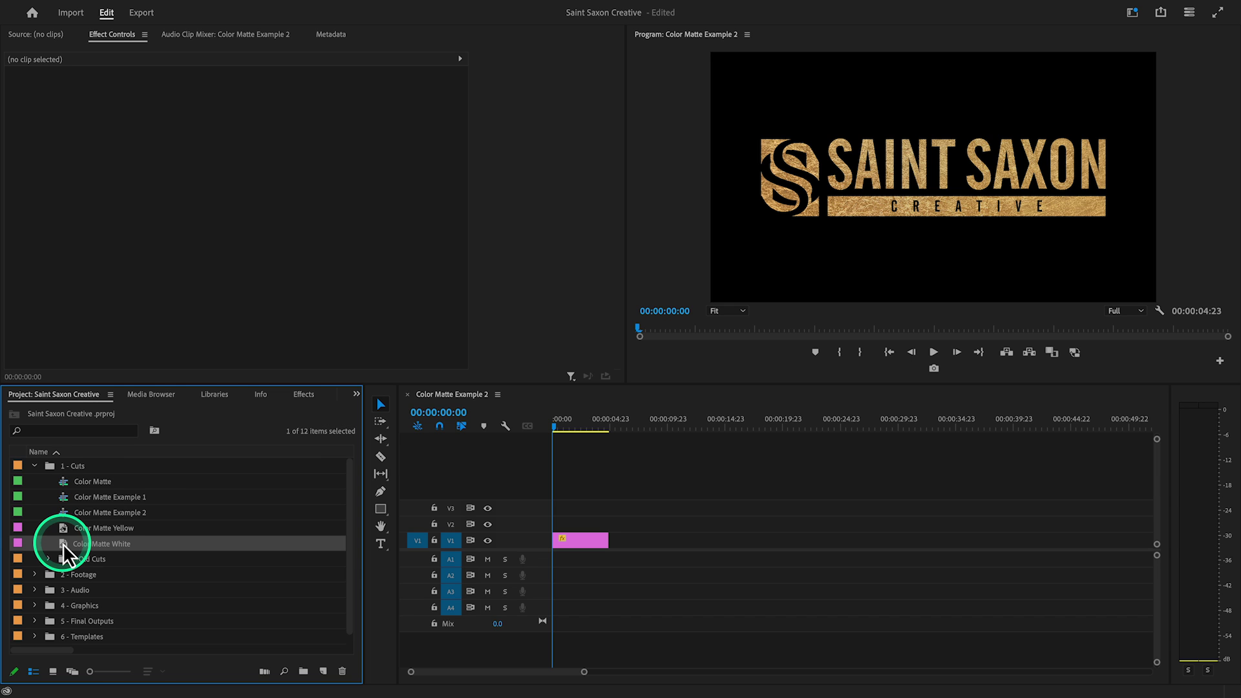
Set Color Matte White's colour to pure white #FFFFFF in the Color Picker
double_click(63, 545)
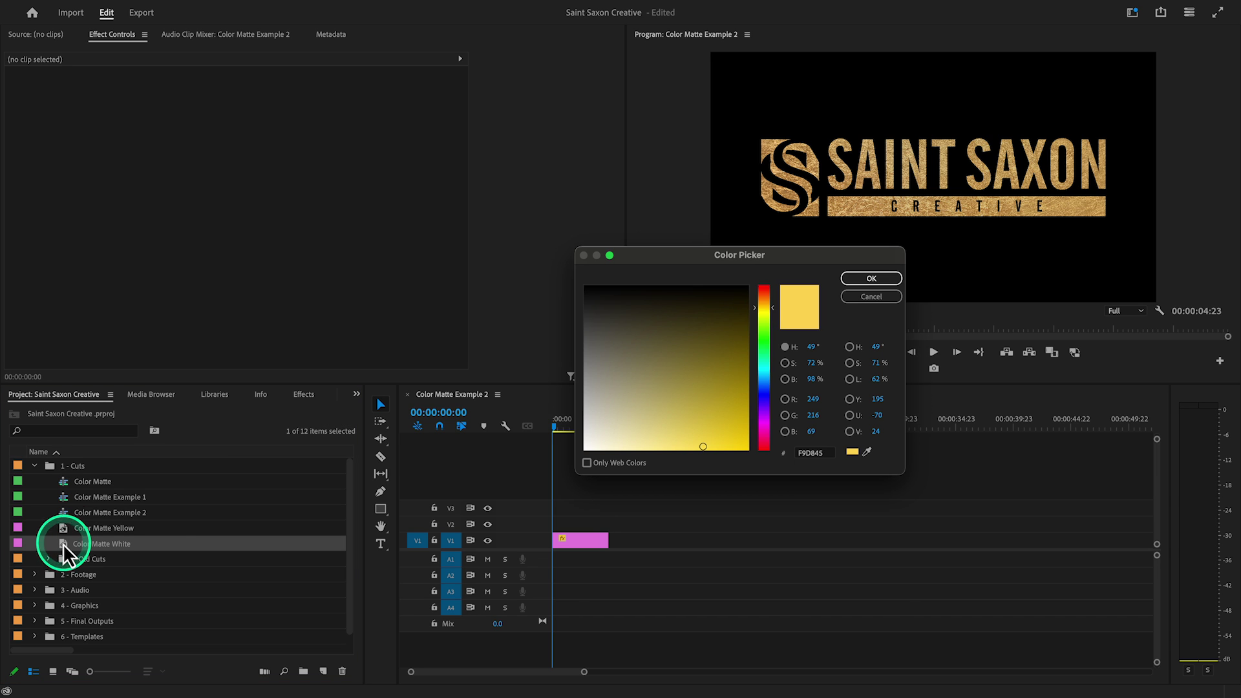
mouse_move(701, 322)
mouse_down()
mouse_move(717, 324)
mouse_move(632, 338)
mouse_move(551, 374)
mouse_move(555, 471)
mouse_up()
click(898, 280)
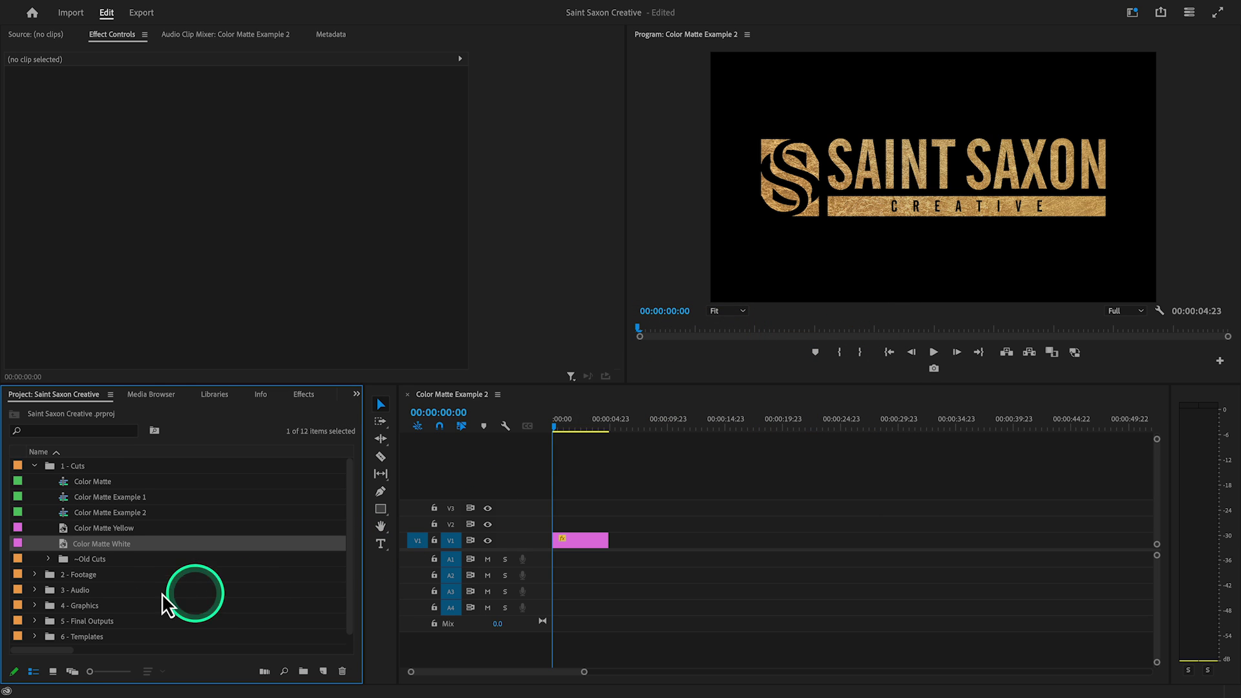
Place Color Matte White under the gold logo, moved up to V3, then select the matte clip
drag(64, 544, 568, 520)
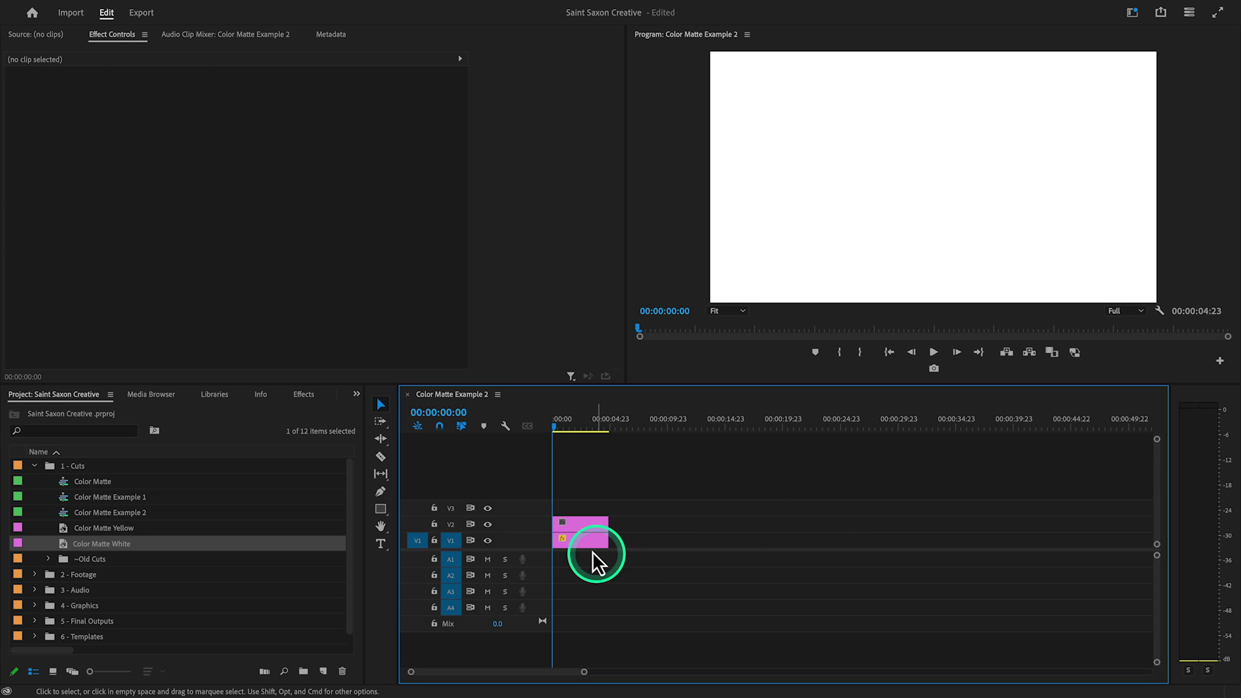
drag(584, 554, 567, 510)
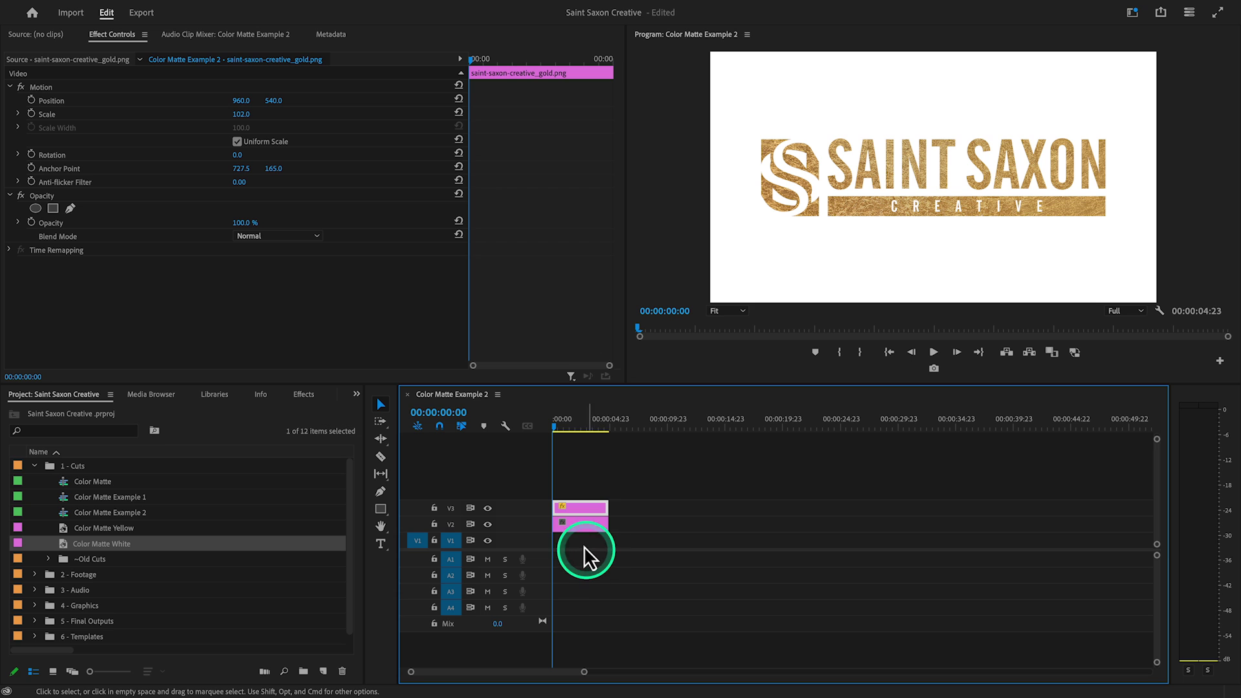
click(583, 526)
Change the white Color Matte clip behind the gold logo to mid-gray #838383
double_click(582, 527)
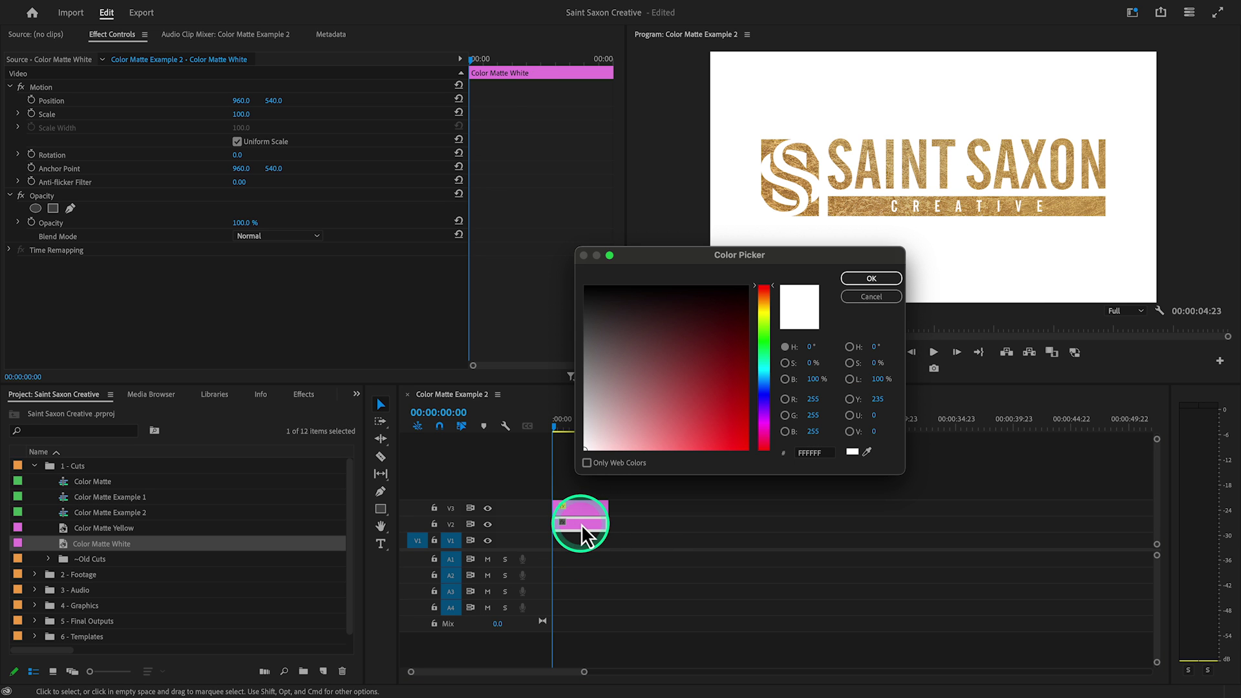
mouse_move(672, 391)
mouse_down()
mouse_move(604, 410)
mouse_move(553, 370)
mouse_up()
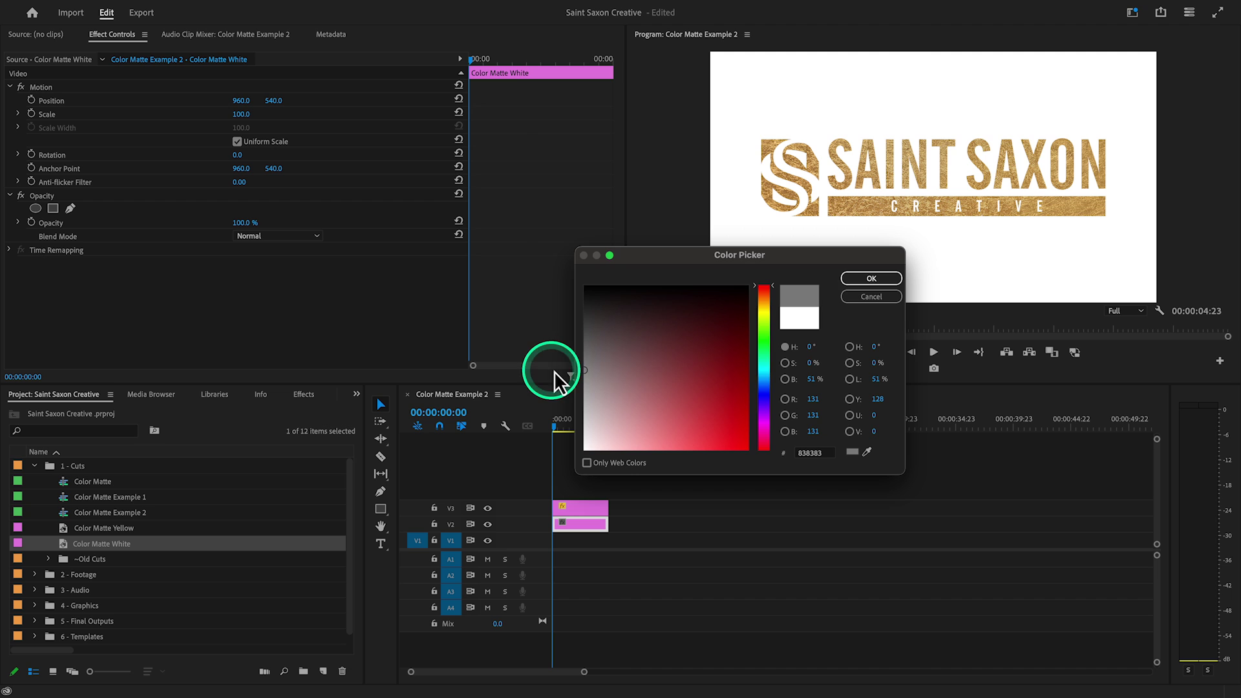
click(872, 278)
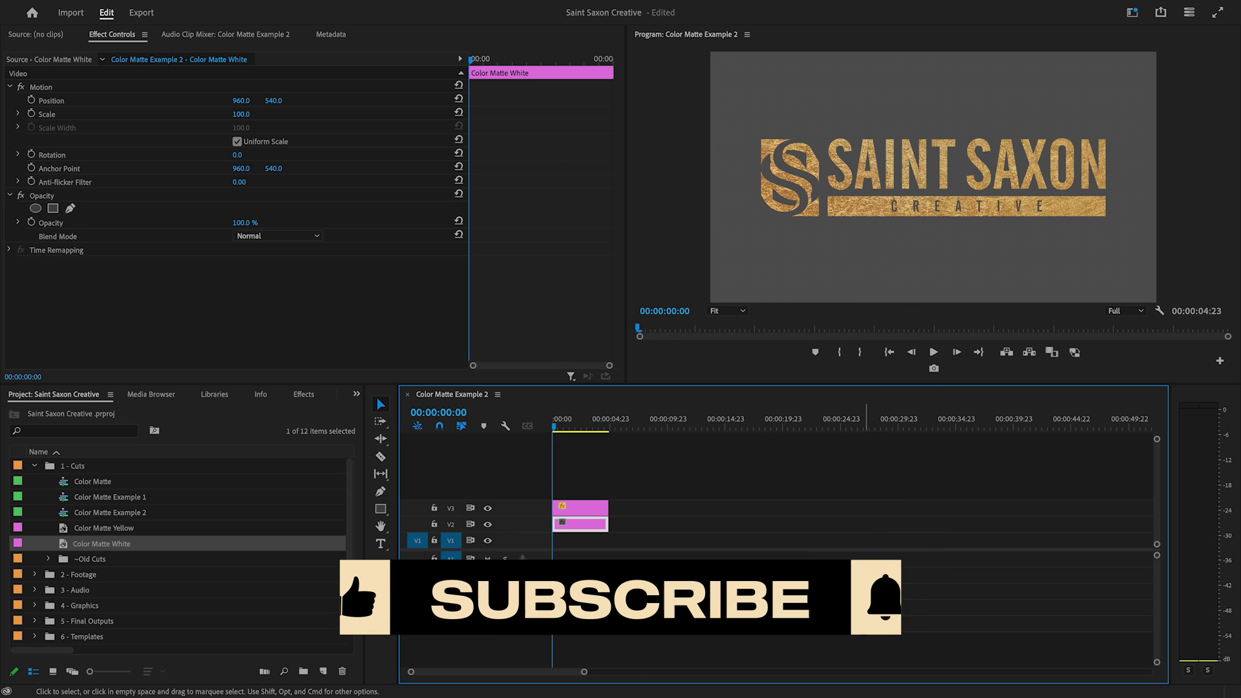